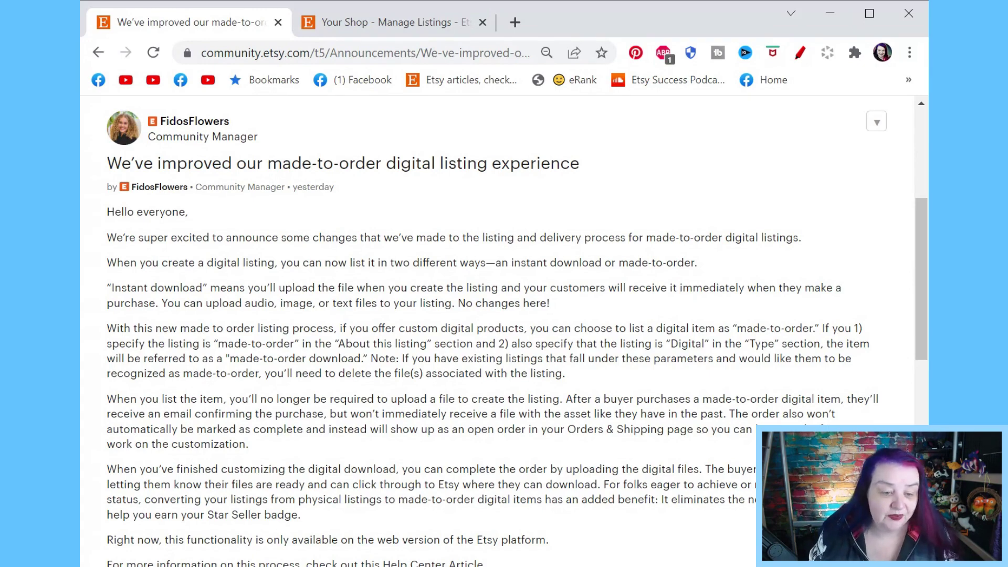
Step: Finish reading the made-to-order announcement and start a new listing from the shop's Listings page
{"action": "scroll", "coordinate": [575, 373], "scroll_direction": "down", "scroll_amount": 3}
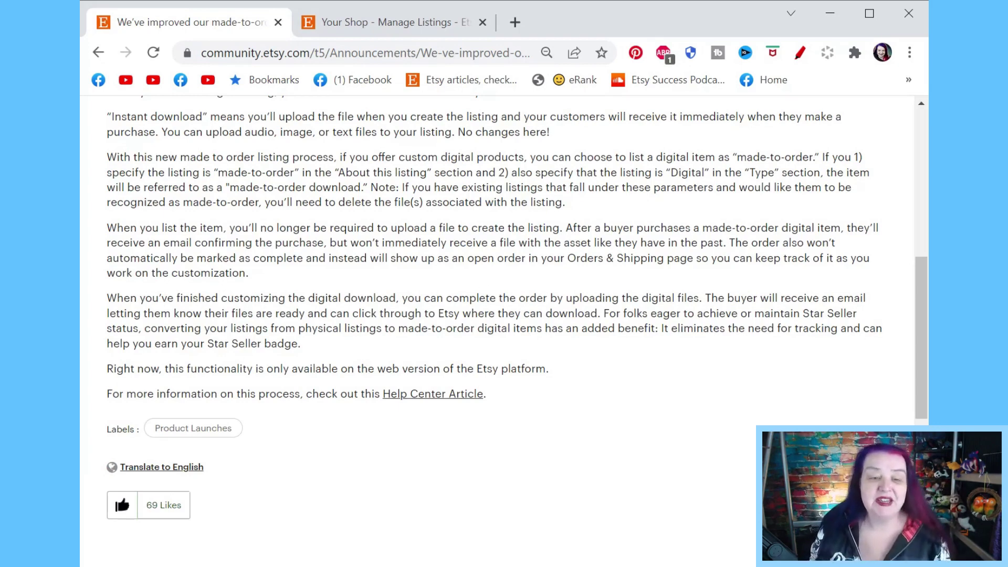
{"action": "left_click", "coordinate": [373, 24]}
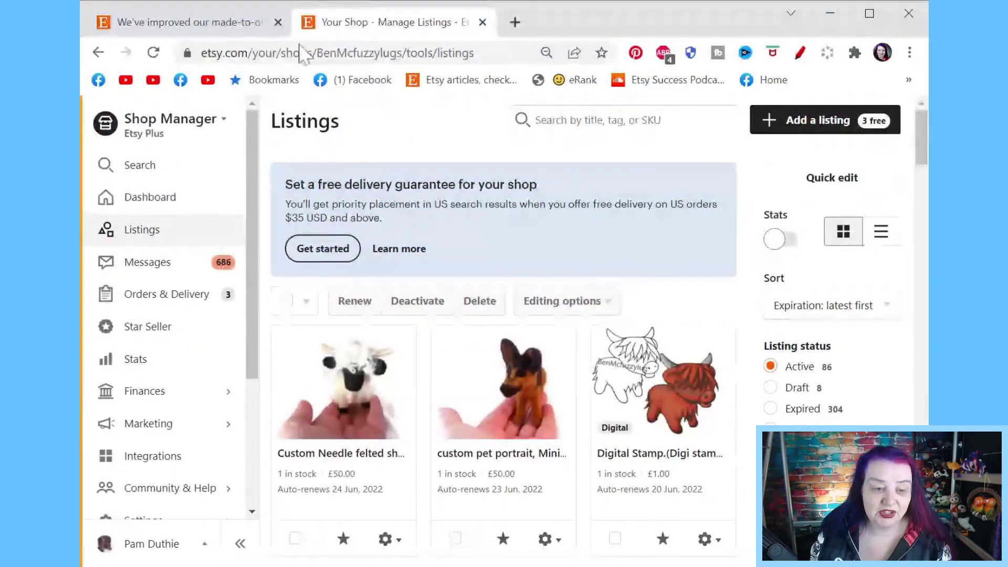
{"action": "left_click", "coordinate": [843, 128]}
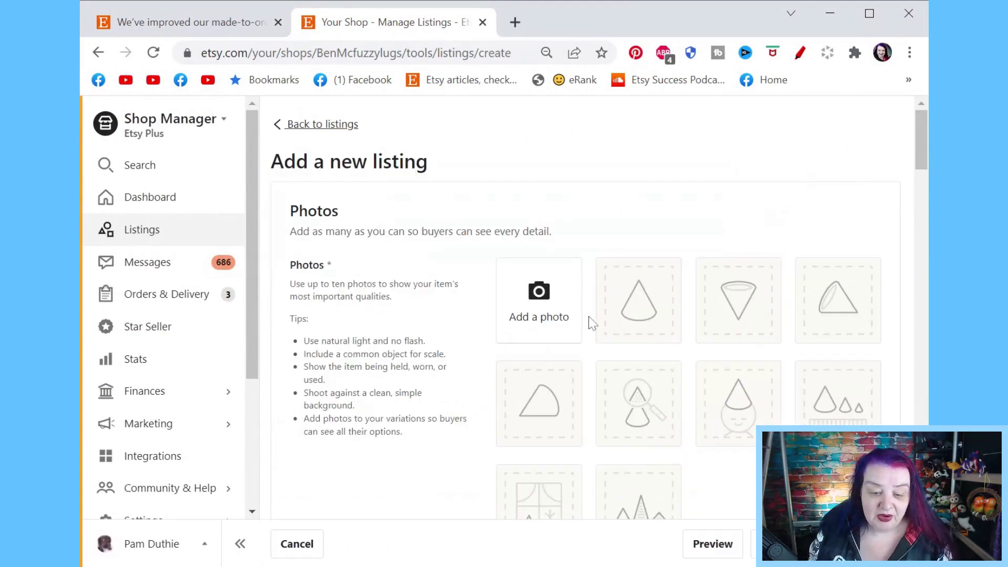
Step: Fill in About this listing under Listing Details with I did, A finished product and Made to order
{"action": "scroll", "coordinate": [588, 316], "scroll_direction": "down", "scroll_amount": 3}
{"action": "scroll", "coordinate": [589, 319], "scroll_direction": "down", "scroll_amount": 10}
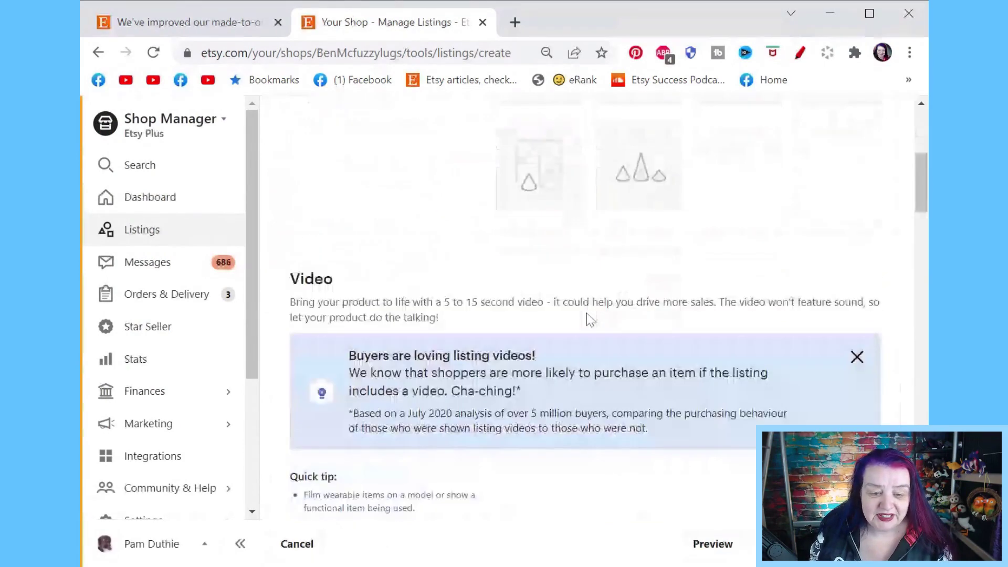
{"action": "scroll", "coordinate": [588, 318], "scroll_direction": "down", "scroll_amount": 2}
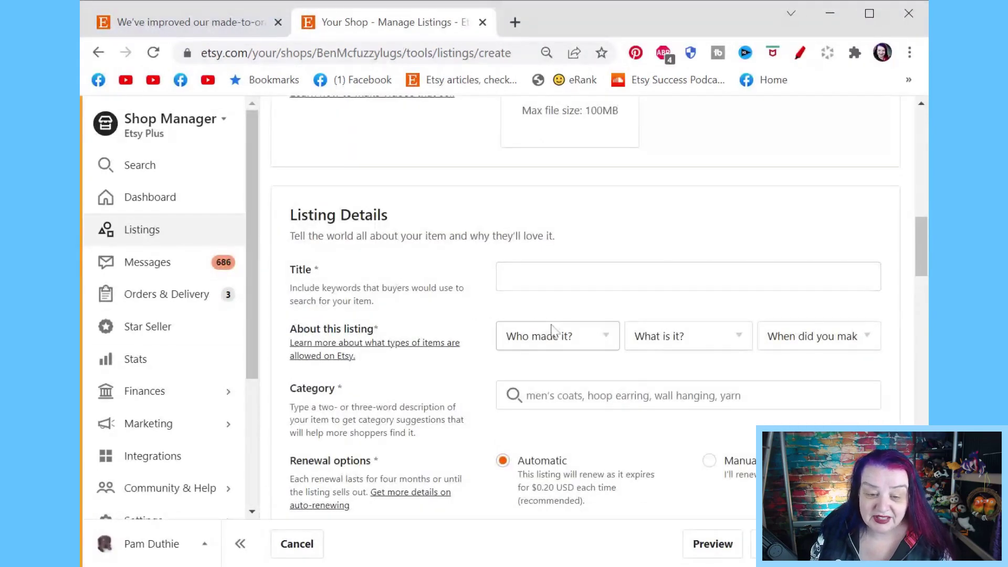
{"action": "left_click", "coordinate": [603, 338]}
{"action": "left_click", "coordinate": [602, 362]}
{"action": "left_click", "coordinate": [734, 336]}
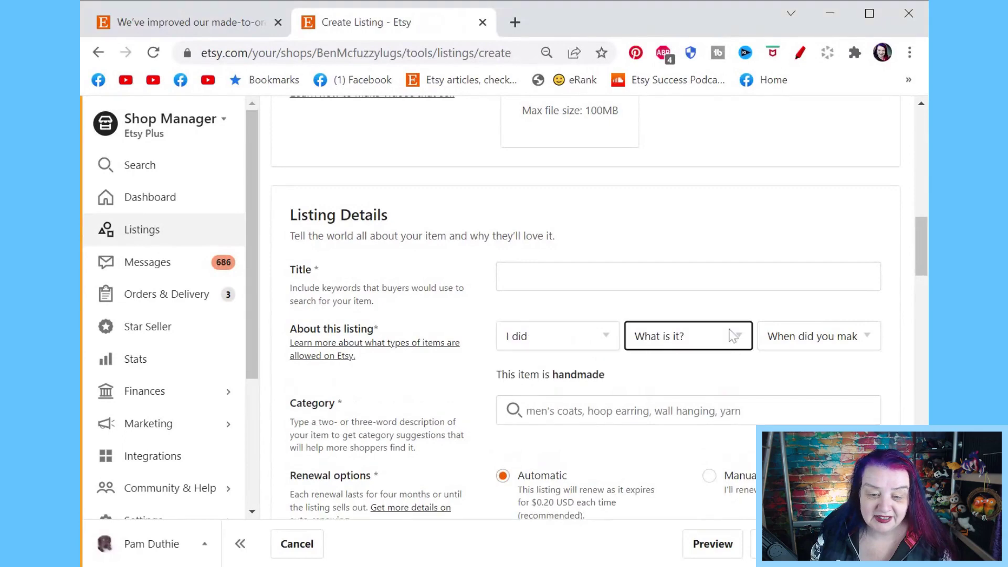
{"action": "left_click", "coordinate": [725, 390]}
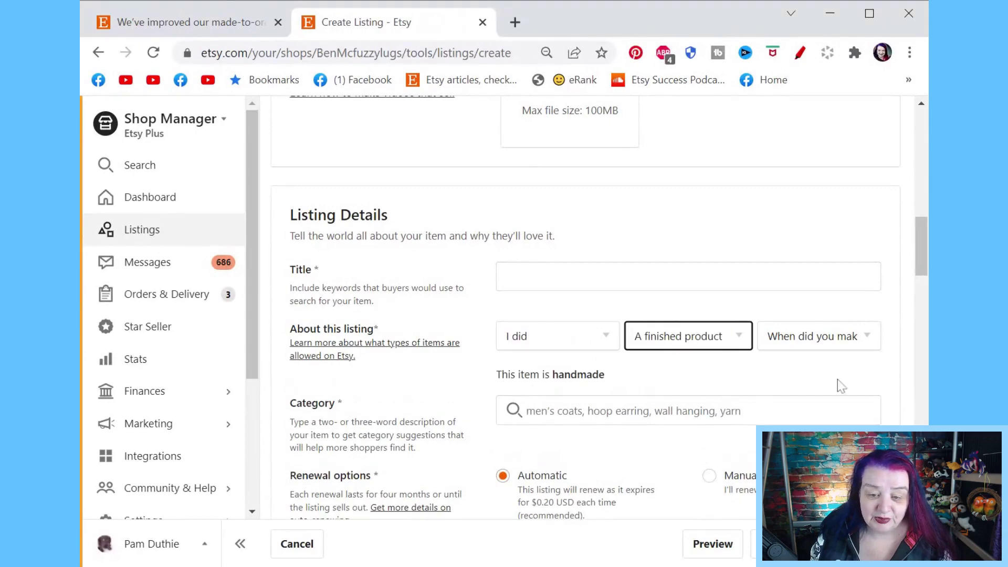
{"action": "left_click", "coordinate": [827, 341]}
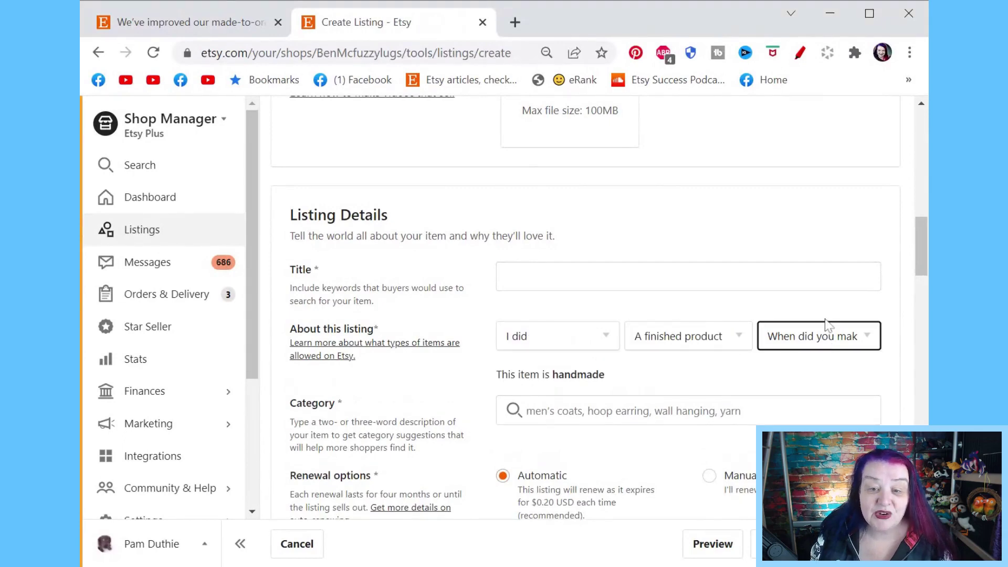
{"action": "left_click", "coordinate": [826, 58]}
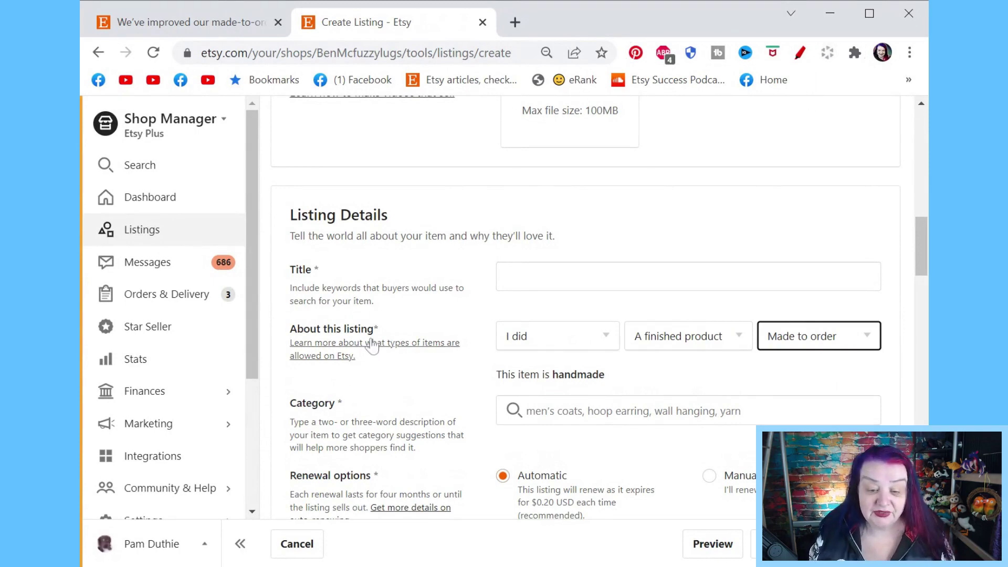
Step: Set the new listing's type to Digital
{"action": "scroll", "coordinate": [372, 348], "scroll_direction": "down", "scroll_amount": 2}
{"action": "scroll", "coordinate": [519, 334], "scroll_direction": "down", "scroll_amount": 2}
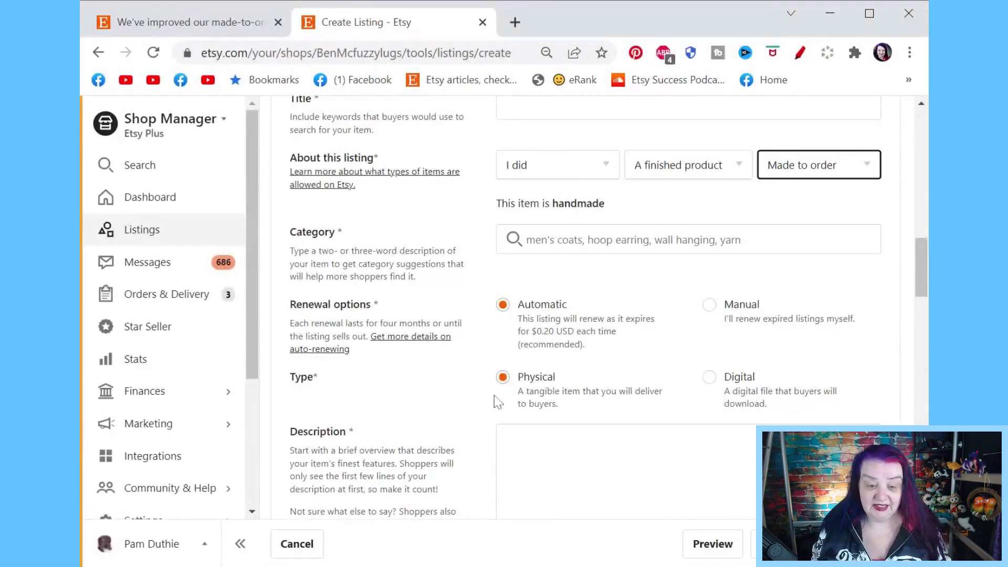
{"action": "left_click", "coordinate": [709, 378]}
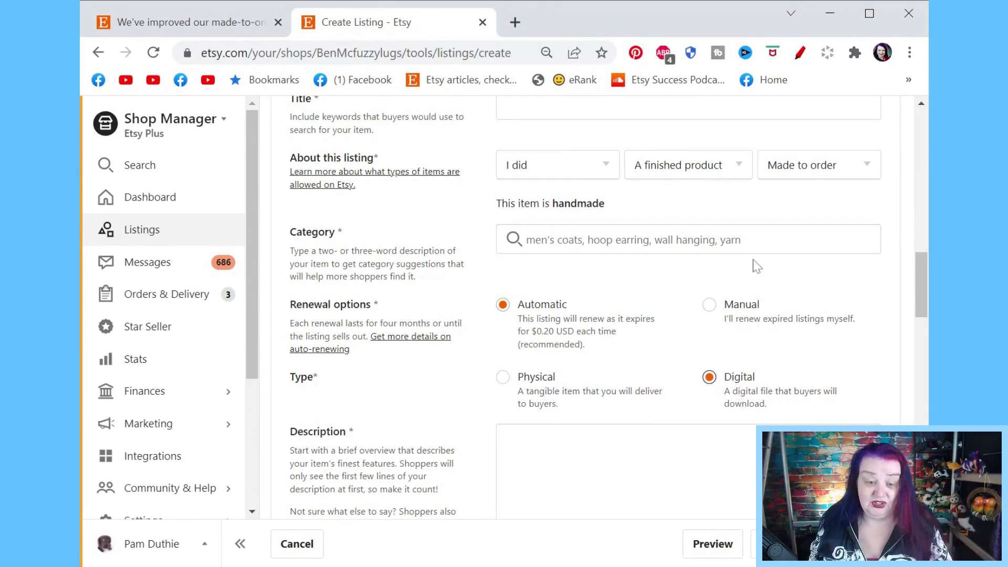
Step: Review the rest of the listing form, examining how the Digital files section handles a made-to-order item
{"action": "scroll", "coordinate": [651, 310], "scroll_direction": "down", "scroll_amount": 4}
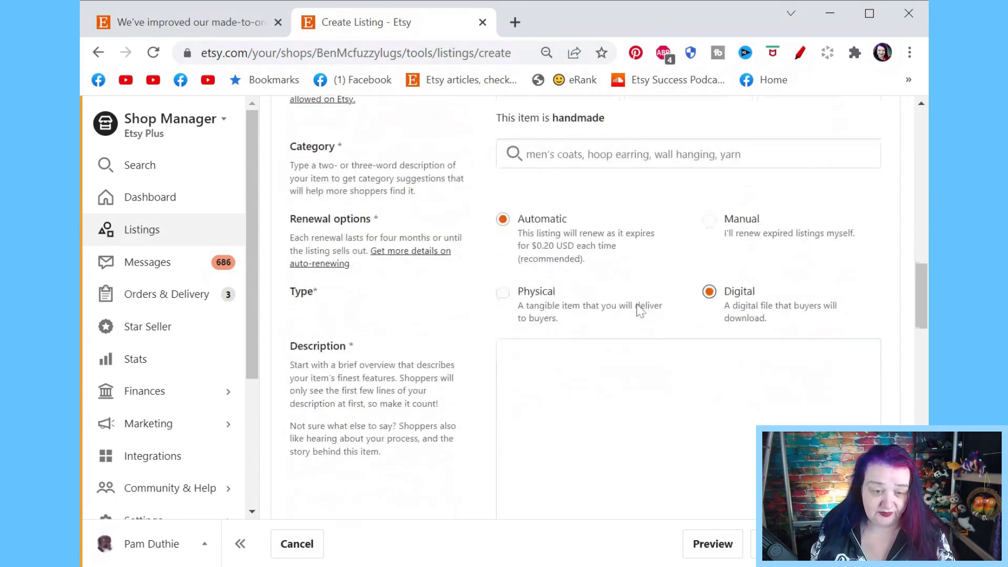
{"action": "scroll", "coordinate": [639, 310], "scroll_direction": "down", "scroll_amount": 6}
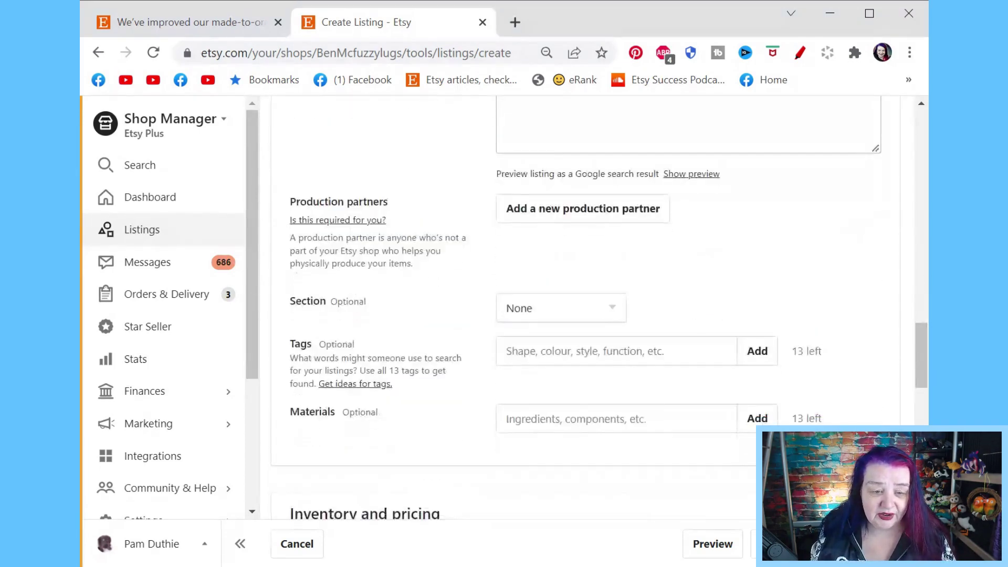
{"action": "scroll", "coordinate": [639, 308], "scroll_direction": "down", "scroll_amount": 6}
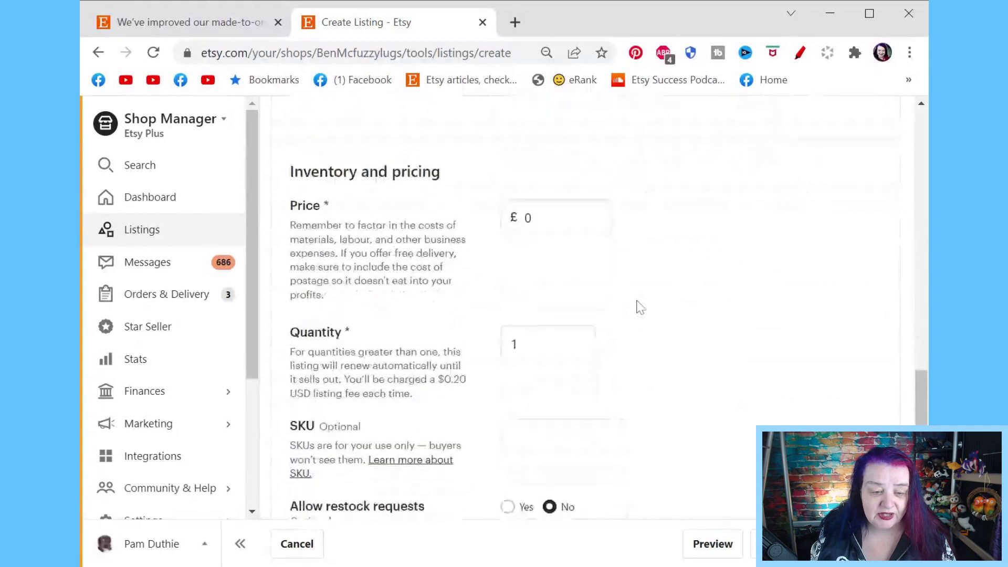
{"action": "scroll", "coordinate": [639, 307], "scroll_direction": "down", "scroll_amount": 7}
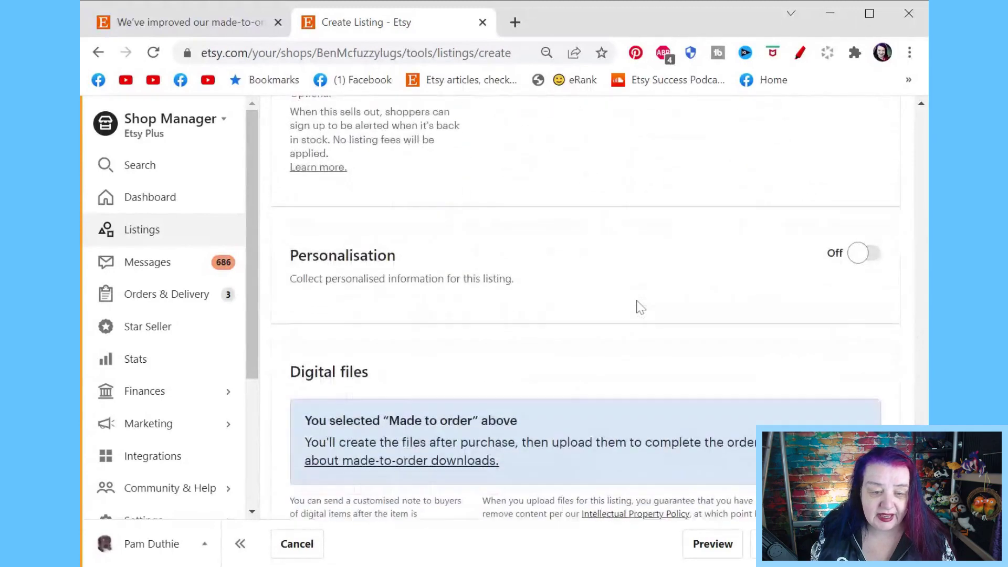
{"action": "scroll", "coordinate": [638, 305], "scroll_direction": "down", "scroll_amount": 3}
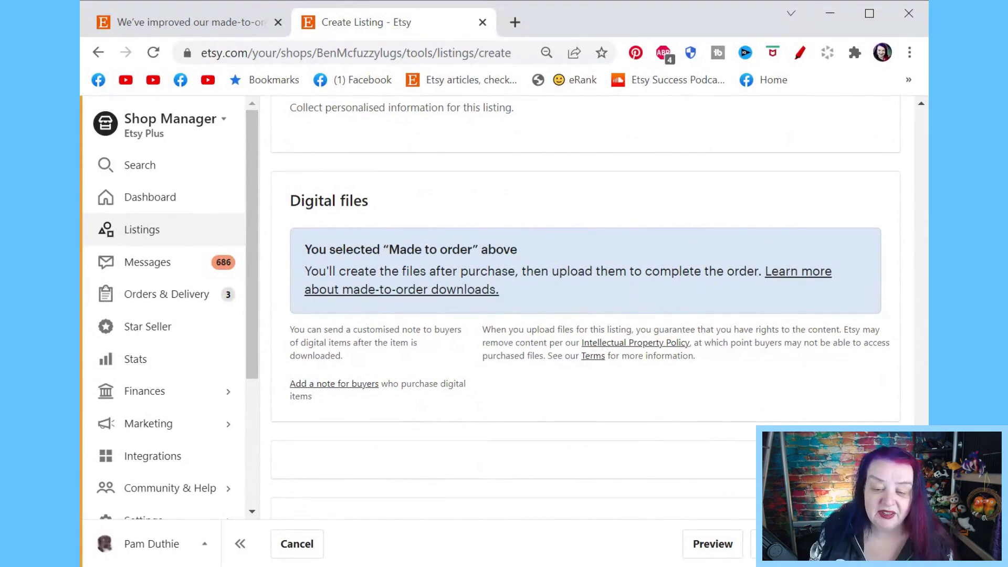
{"action": "scroll", "coordinate": [794, 389], "scroll_direction": "down", "scroll_amount": 5}
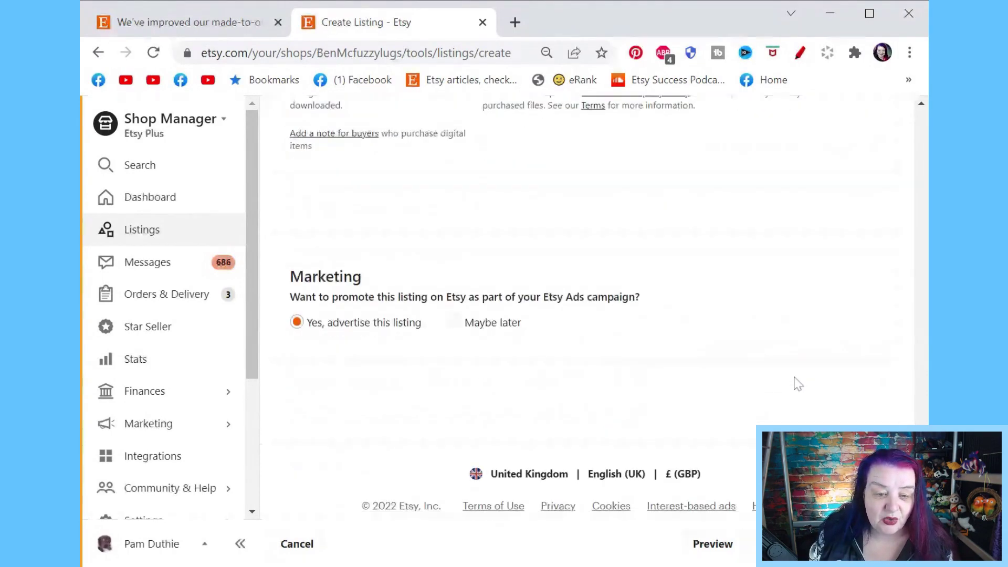
{"action": "scroll", "coordinate": [798, 384], "scroll_direction": "up", "scroll_amount": 3}
{"action": "scroll", "coordinate": [797, 384], "scroll_direction": "up", "scroll_amount": 2}
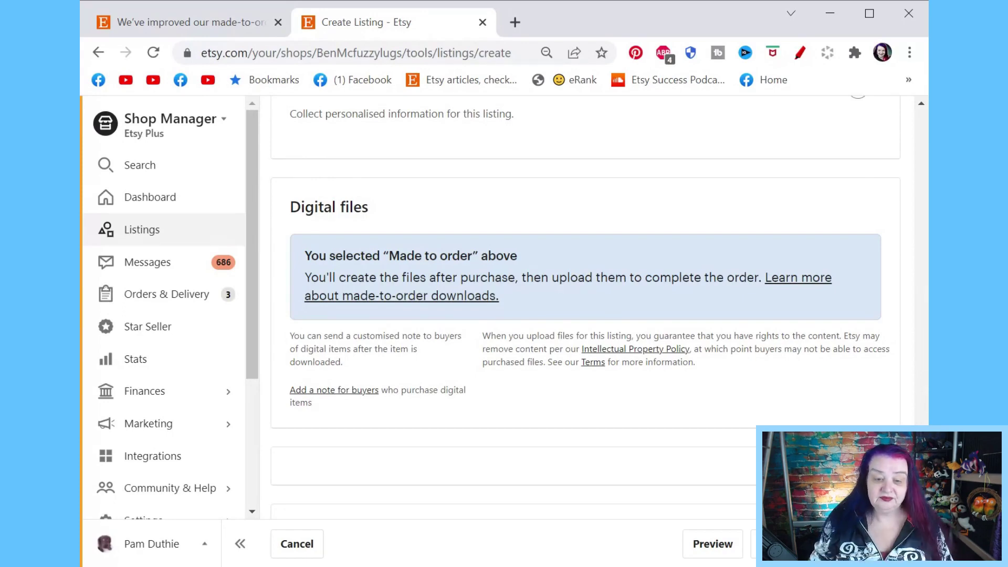
Step: Change when the item was made to 2020 - 2022 and check the Digital files section for that choice
{"action": "scroll", "coordinate": [835, 270], "scroll_direction": "up", "scroll_amount": 15}
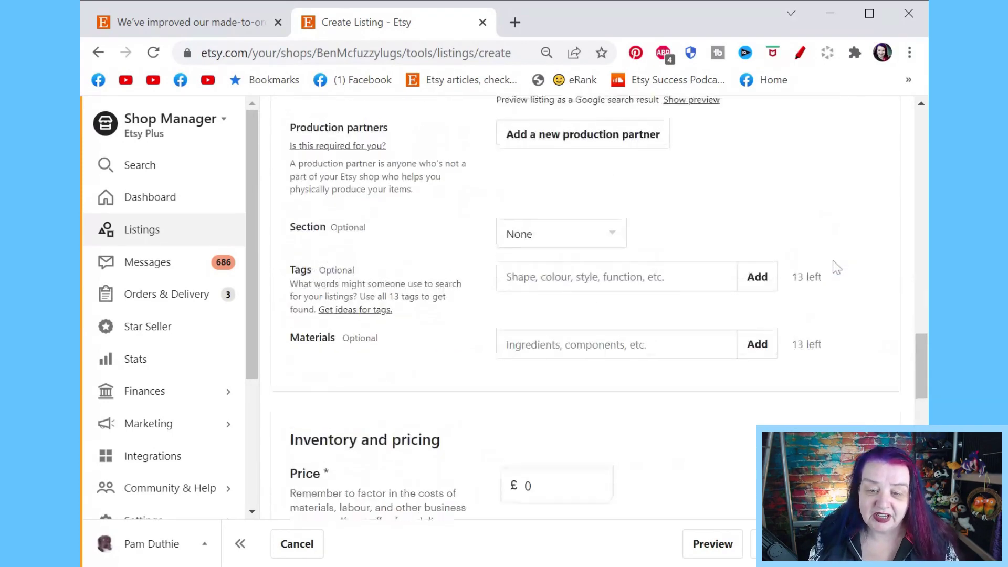
{"action": "scroll", "coordinate": [834, 268], "scroll_direction": "up", "scroll_amount": 9}
{"action": "scroll", "coordinate": [833, 266], "scroll_direction": "down", "scroll_amount": 5}
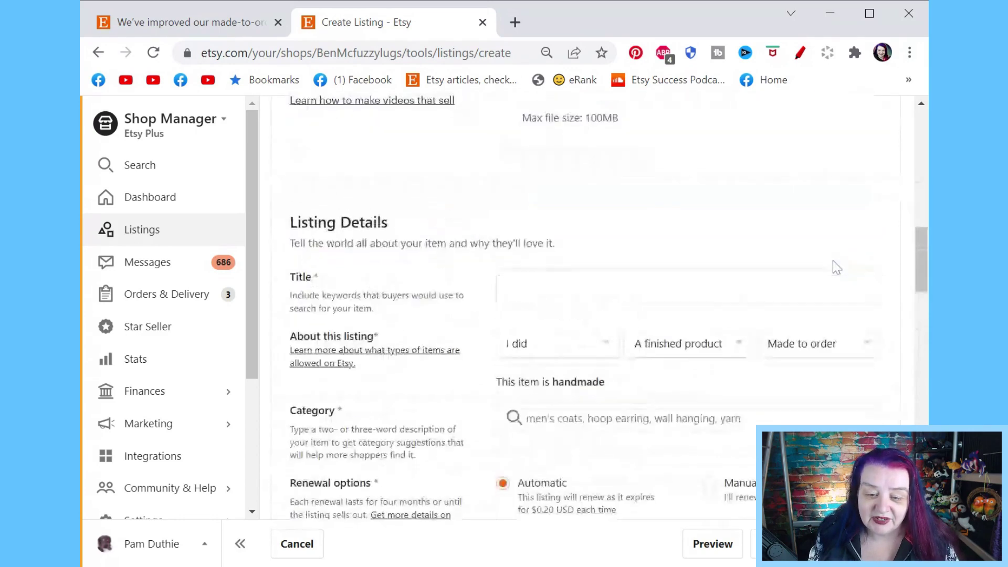
{"action": "left_click", "coordinate": [852, 340]}
{"action": "left_click", "coordinate": [836, 99]}
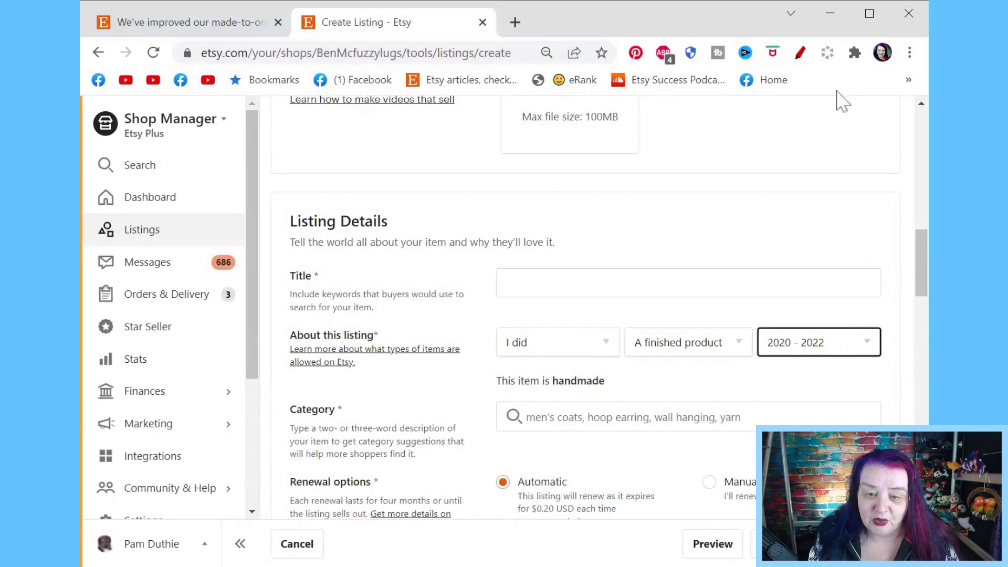
{"action": "scroll", "coordinate": [785, 405], "scroll_direction": "down", "scroll_amount": 20}
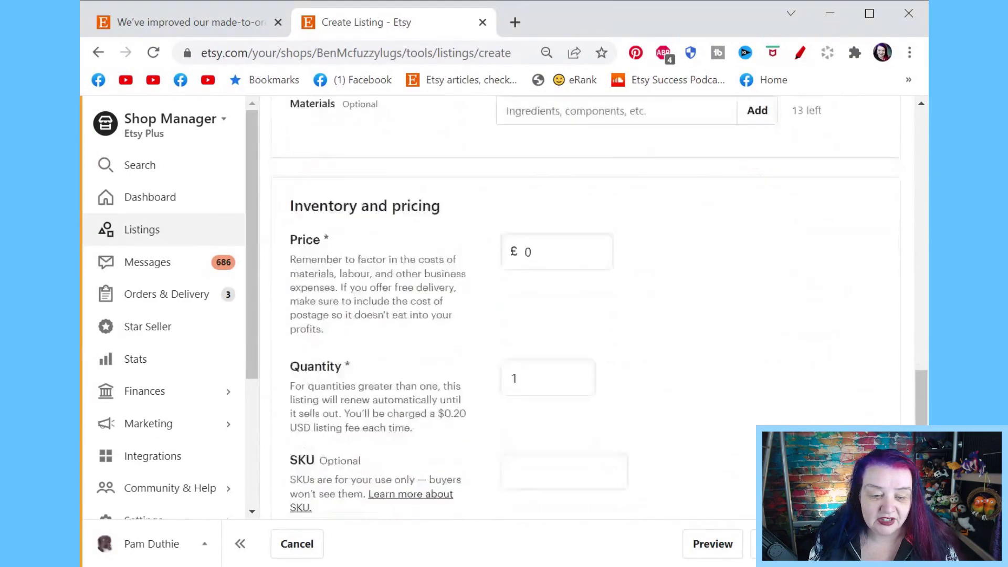
{"action": "scroll", "coordinate": [578, 362], "scroll_direction": "up", "scroll_amount": 5}
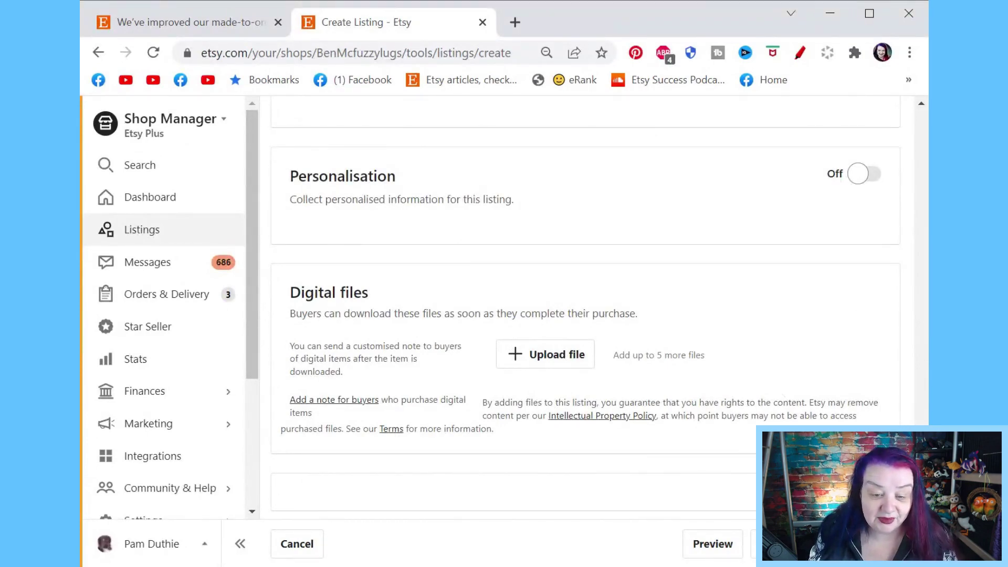
Step: Set when the item was made back to Made to order and return to the Digital files section
{"action": "scroll", "coordinate": [766, 418], "scroll_direction": "up", "scroll_amount": 10}
{"action": "scroll", "coordinate": [765, 419], "scroll_direction": "up", "scroll_amount": 15}
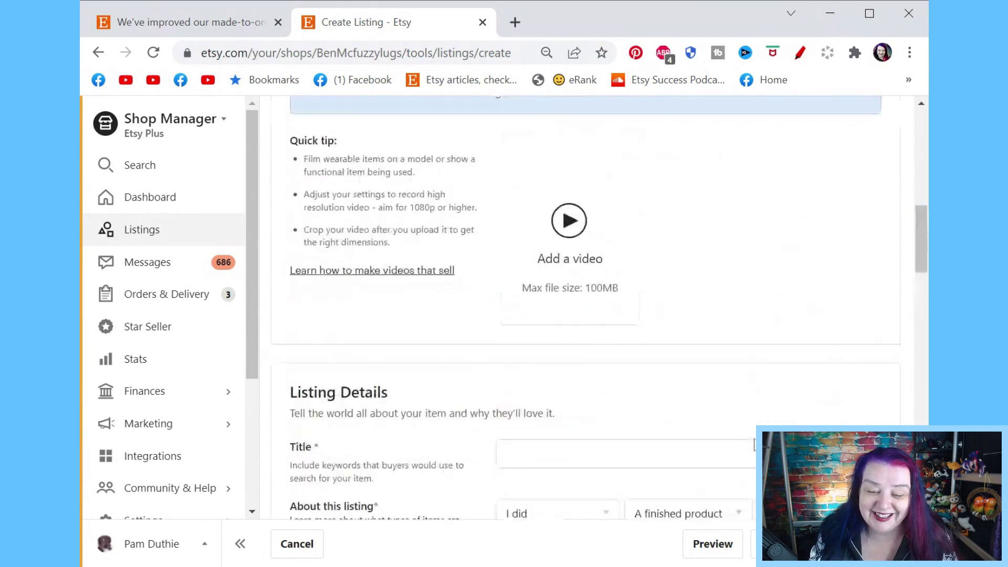
{"action": "scroll", "coordinate": [765, 418], "scroll_direction": "down", "scroll_amount": 3}
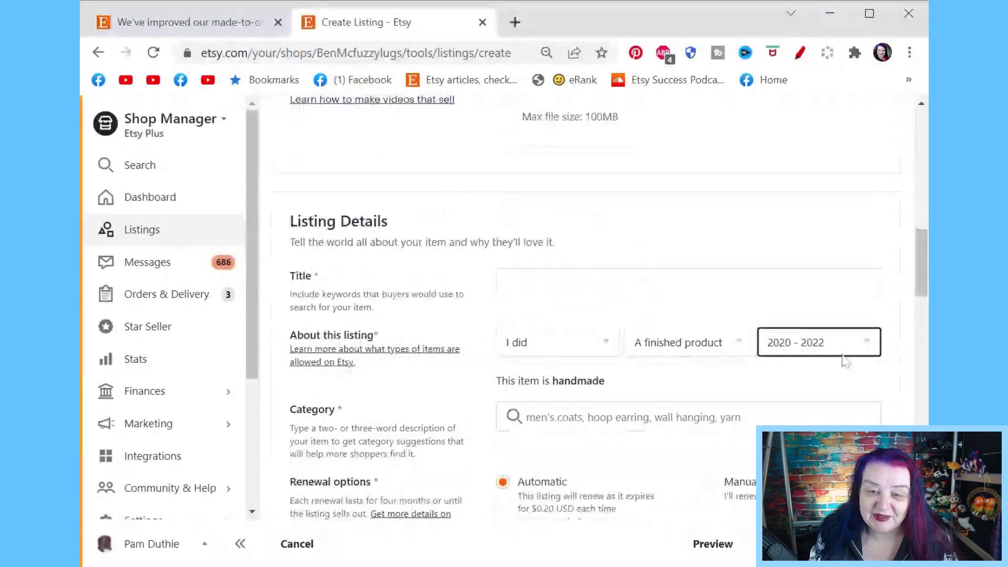
{"action": "left_click", "coordinate": [803, 105]}
{"action": "scroll", "coordinate": [682, 376], "scroll_direction": "down", "scroll_amount": 15}
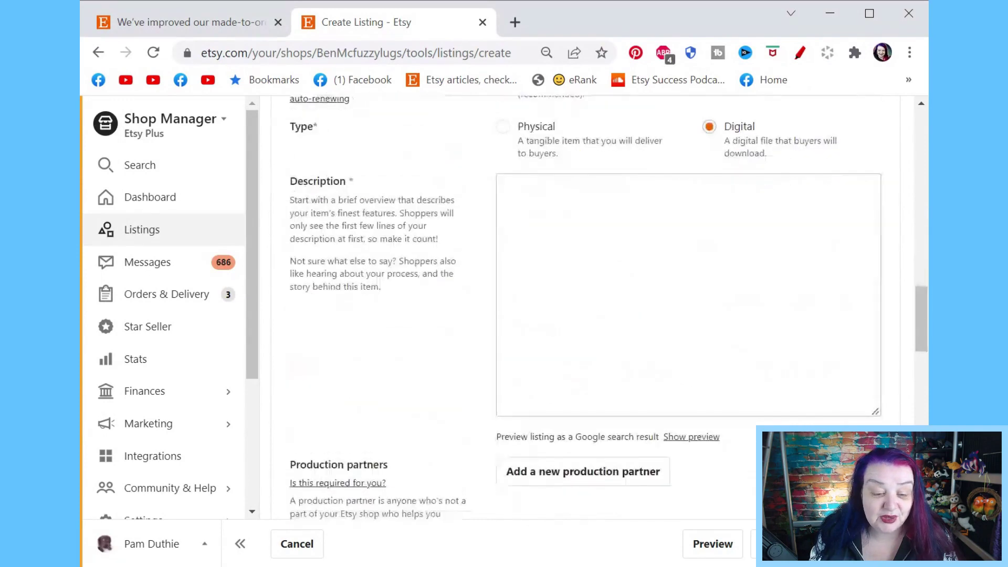
{"action": "scroll", "coordinate": [691, 371], "scroll_direction": "down", "scroll_amount": 14}
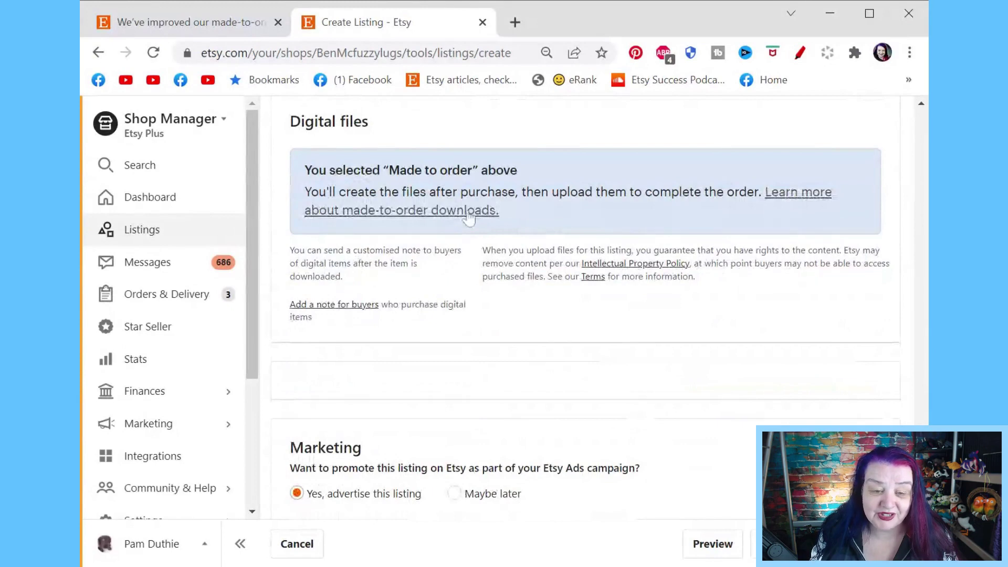
Step: Open the help article on made-to-order downloads and read the two digital item categories and the instructions for creating a made-to-order listing
{"action": "left_click", "coordinate": [466, 211]}
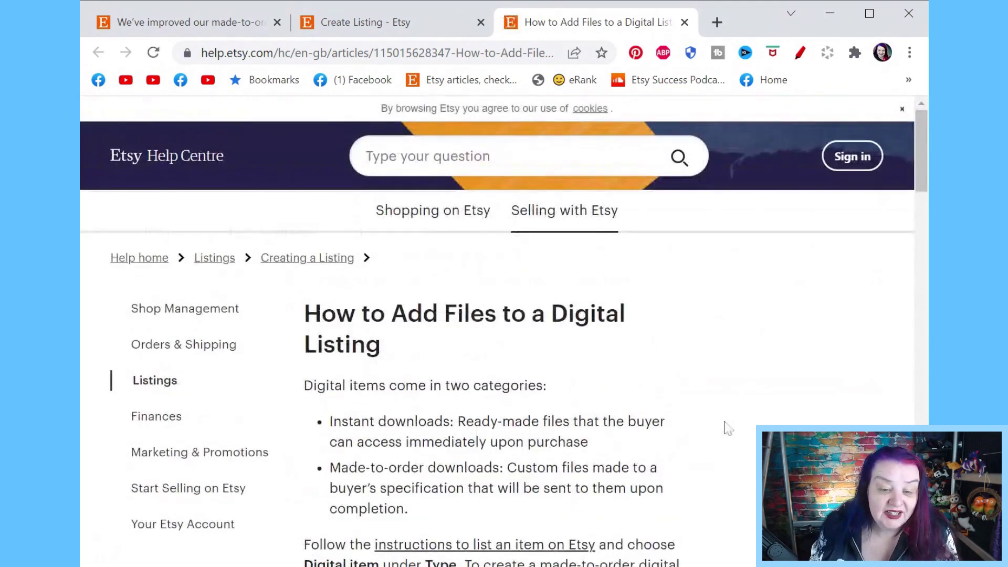
{"action": "scroll", "coordinate": [731, 405], "scroll_direction": "down", "scroll_amount": 2}
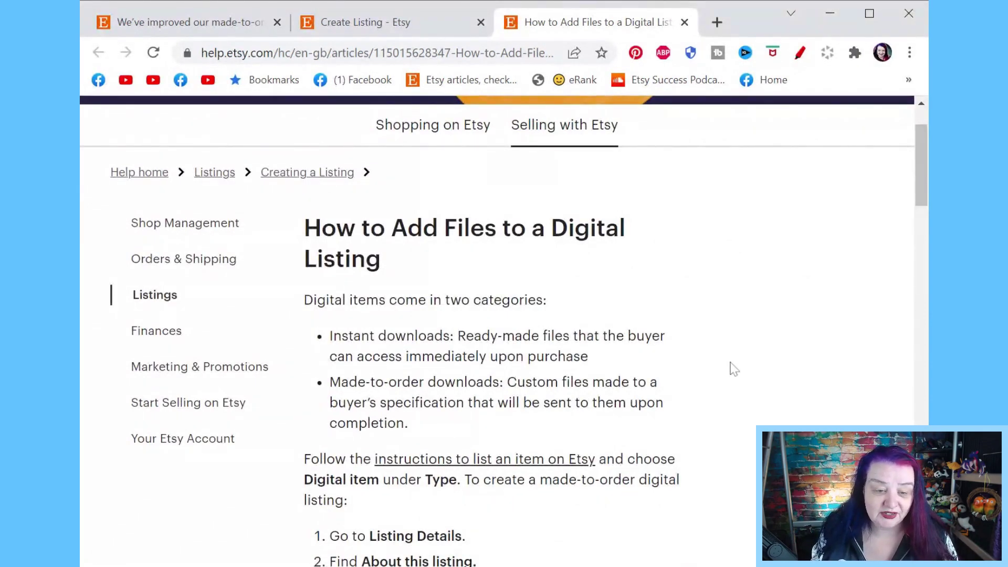
{"action": "scroll", "coordinate": [734, 373], "scroll_direction": "down", "scroll_amount": 2}
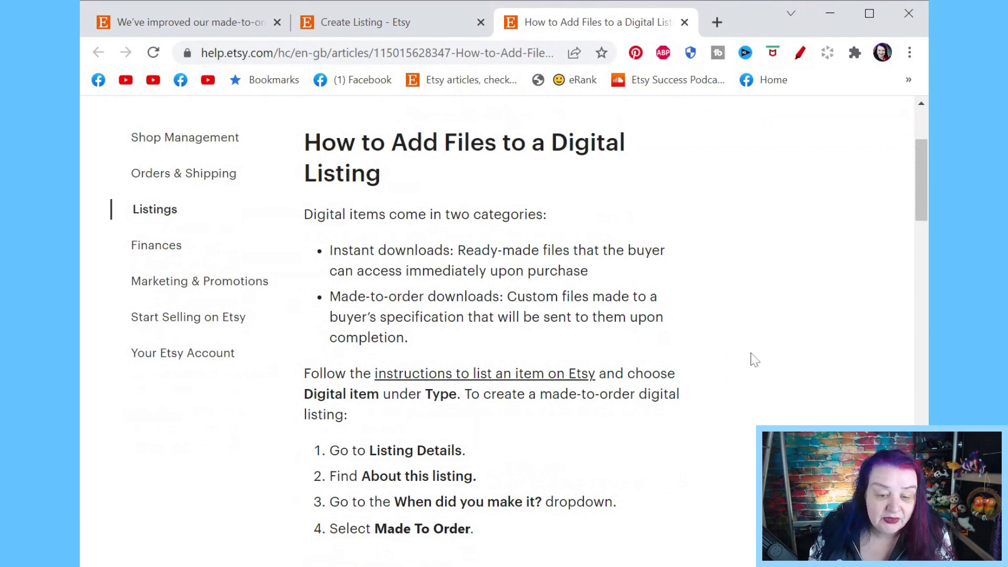
{"action": "scroll", "coordinate": [754, 360], "scroll_direction": "down", "scroll_amount": 3}
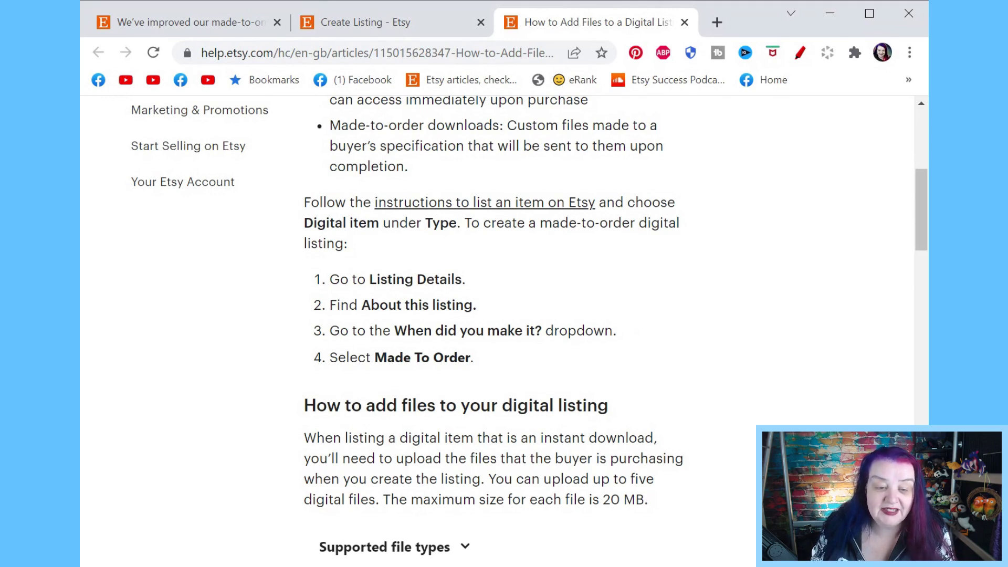
Step: Read the article's guidance on adding files to a digital listing, including file names, buyer notes, variations and changing attached files
{"action": "scroll", "coordinate": [807, 394], "scroll_direction": "down", "scroll_amount": 3}
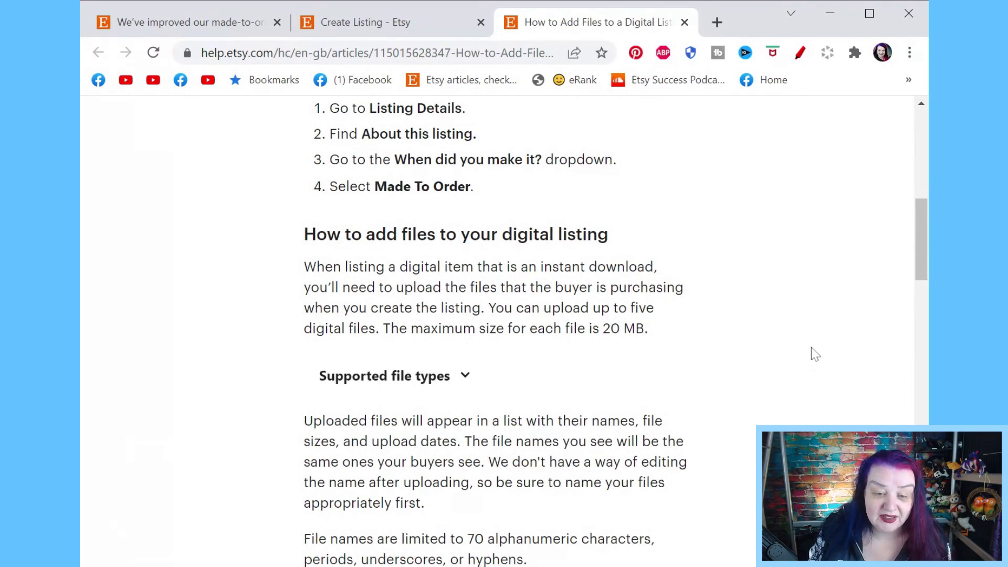
{"action": "scroll", "coordinate": [816, 352], "scroll_direction": "down", "scroll_amount": 2}
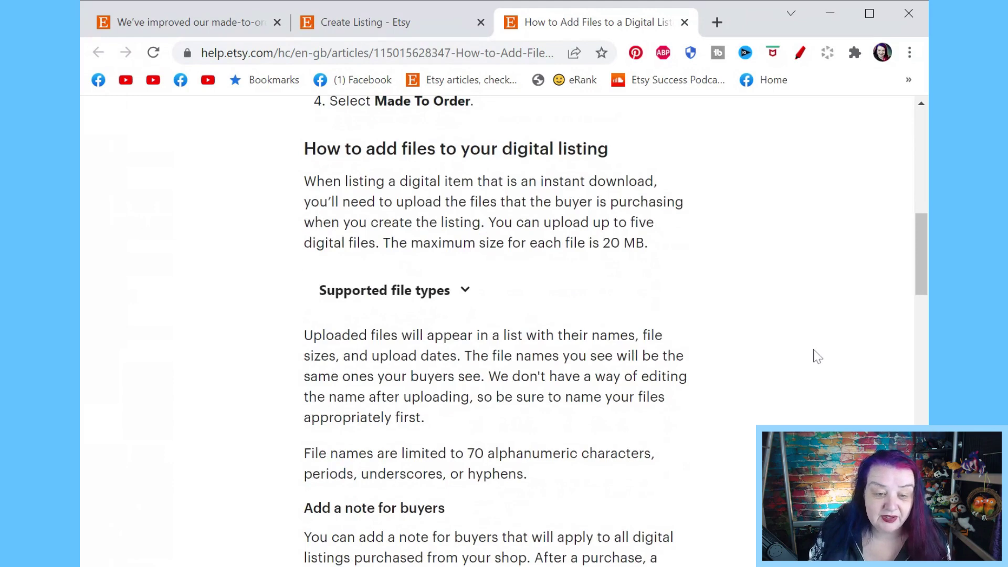
{"action": "scroll", "coordinate": [817, 354], "scroll_direction": "down", "scroll_amount": 2}
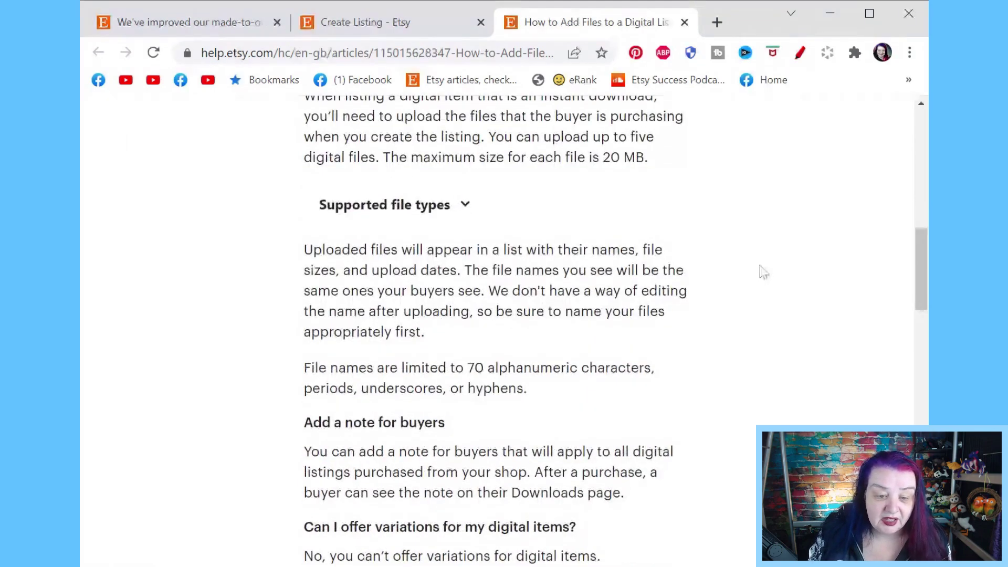
{"action": "scroll", "coordinate": [679, 396], "scroll_direction": "down", "scroll_amount": 2}
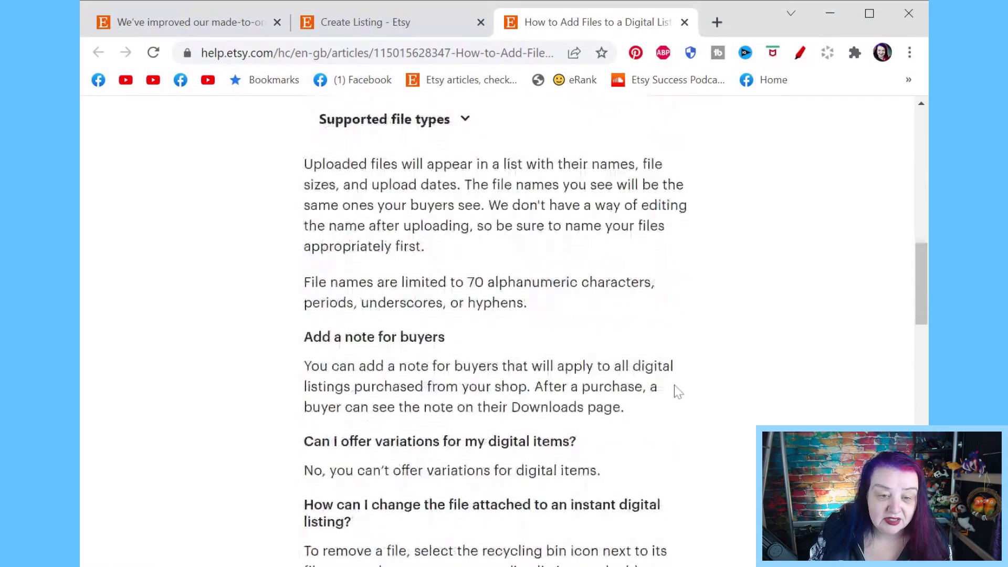
{"action": "scroll", "coordinate": [675, 384], "scroll_direction": "down", "scroll_amount": 2}
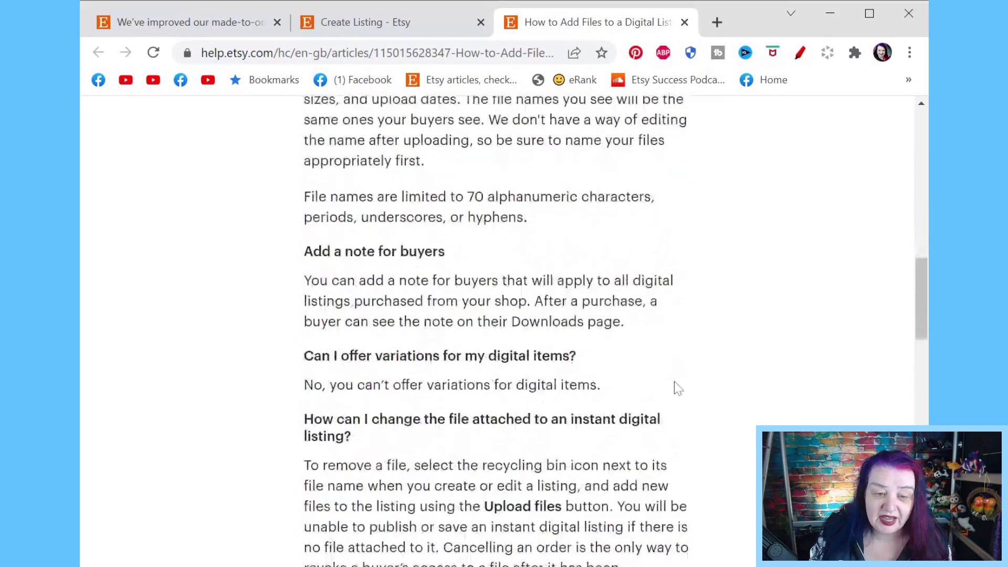
{"action": "scroll", "coordinate": [676, 388], "scroll_direction": "down", "scroll_amount": 2}
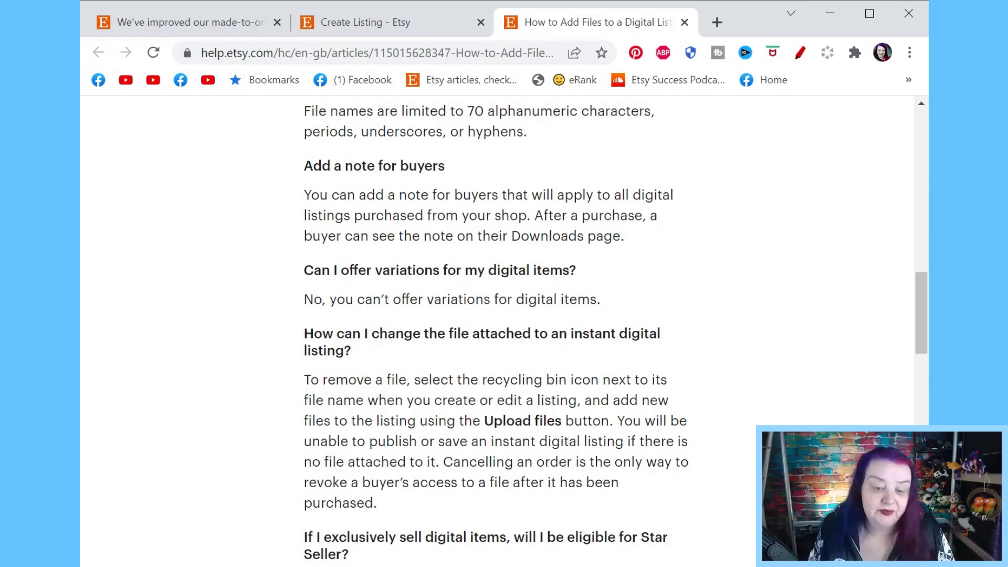
Step: Review the article's Star Seller eligibility answer and the instructions for completing made-to-order digital orders
{"action": "scroll", "coordinate": [676, 309], "scroll_direction": "down", "scroll_amount": 3}
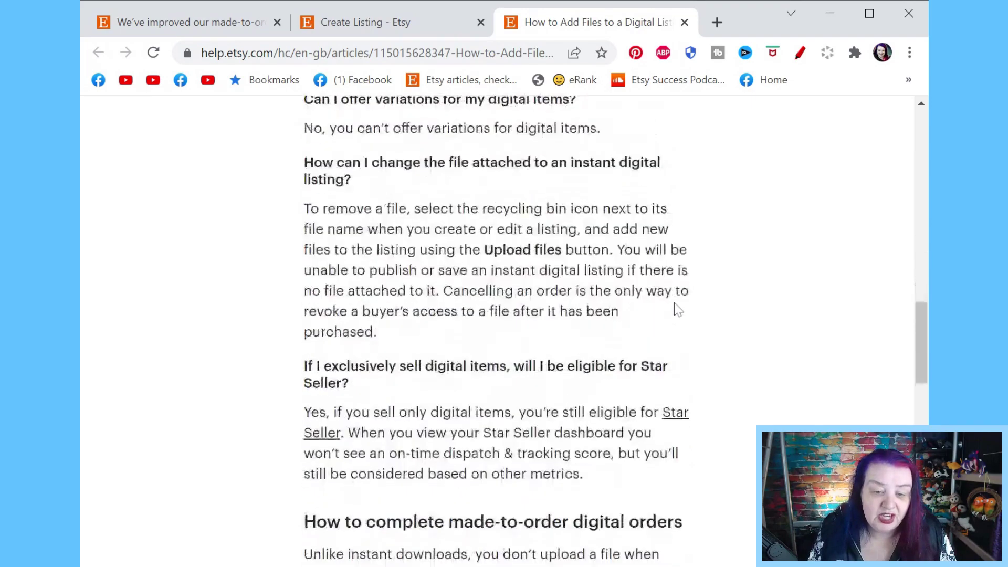
{"action": "scroll", "coordinate": [767, 321], "scroll_direction": "down", "scroll_amount": 3}
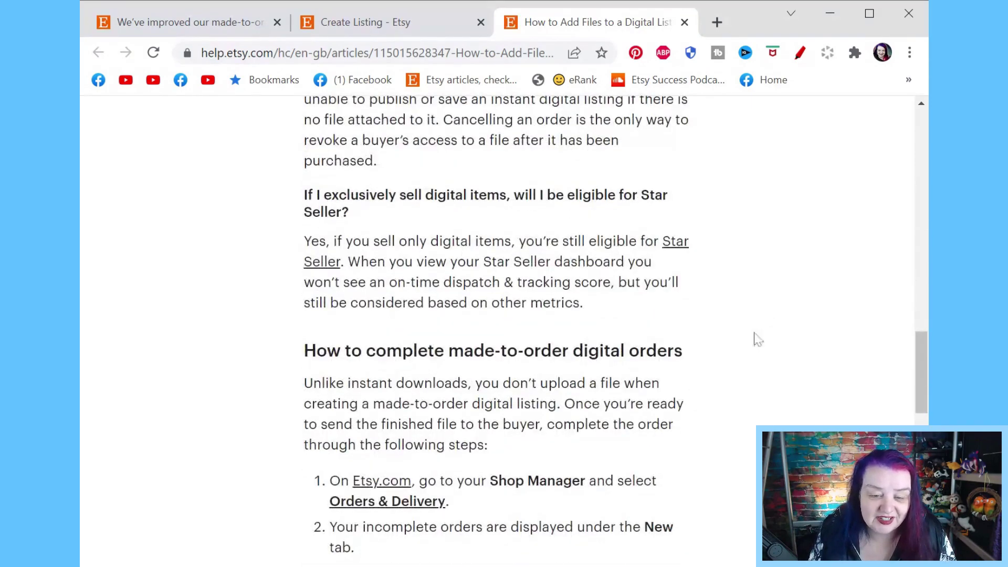
{"action": "scroll", "coordinate": [756, 336], "scroll_direction": "down", "scroll_amount": 3}
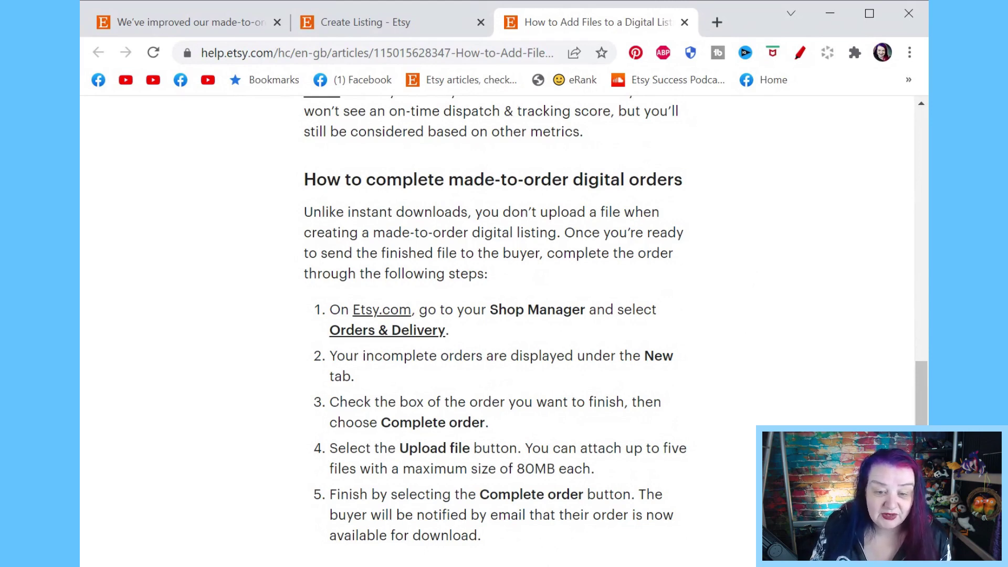
{"action": "scroll", "coordinate": [760, 276], "scroll_direction": "down", "scroll_amount": 2}
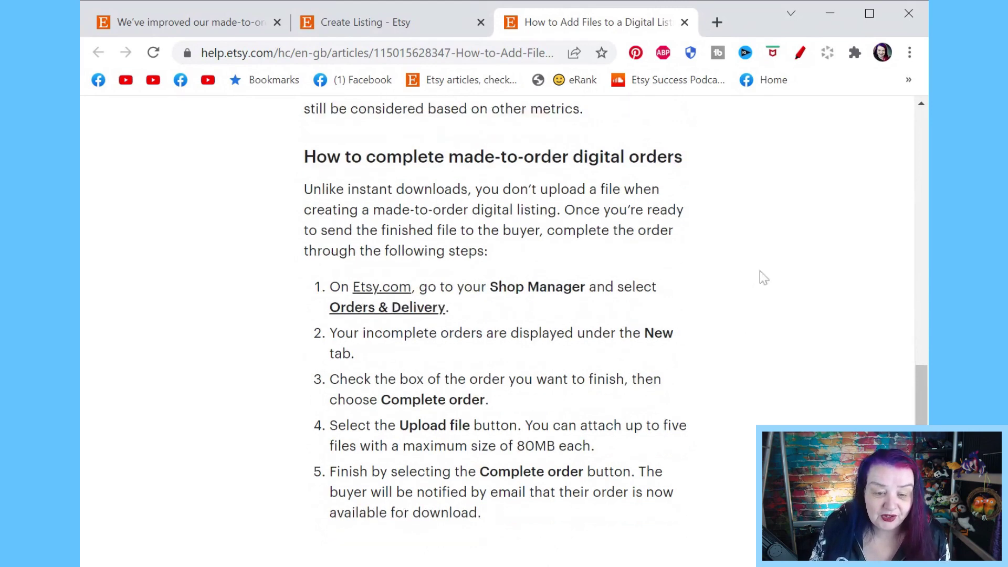